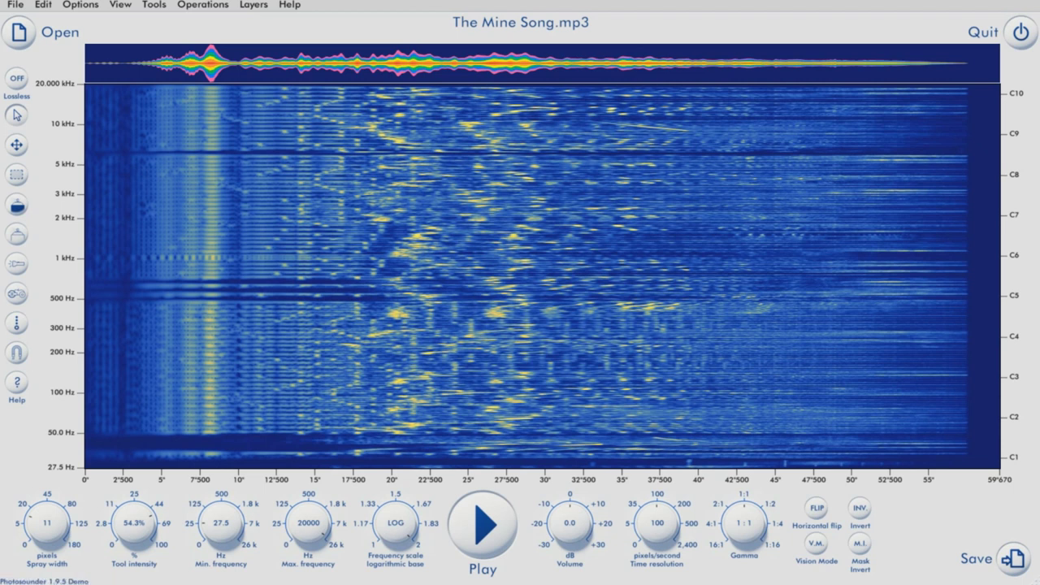
- Play The Mine Song.mp3 to hear the loaded spectrogram
{"action": "key", "text": "space"}
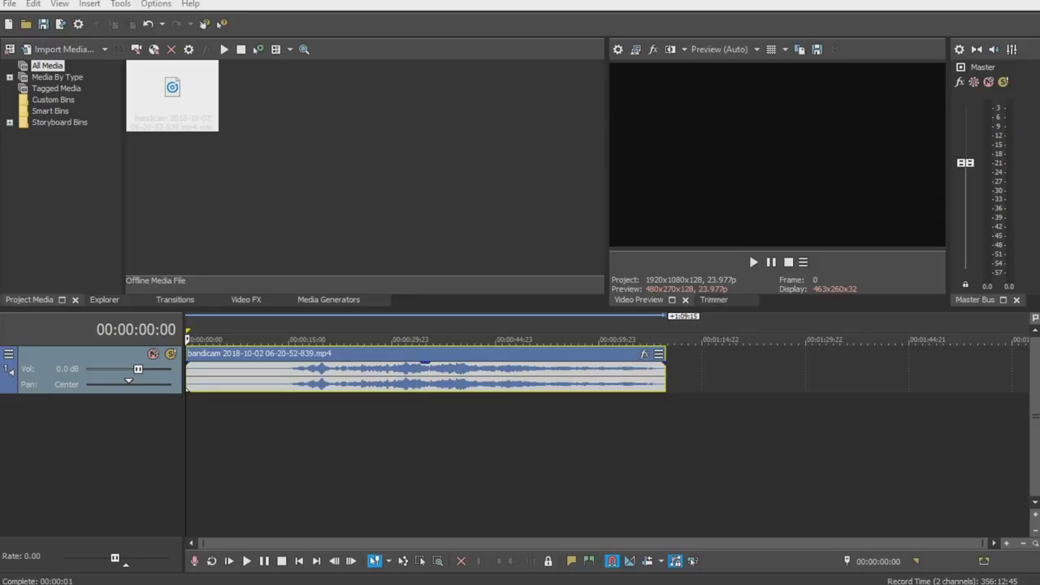
- Switch to VEGAS Pro and play the bandicam recording between about 12 and 14 seconds, stepping backwards to find where the song begins
{"action": "left_click", "coordinate": [281, 442]}
{"action": "scroll", "coordinate": [281, 443], "scroll_direction": "up", "scroll_amount": 3}
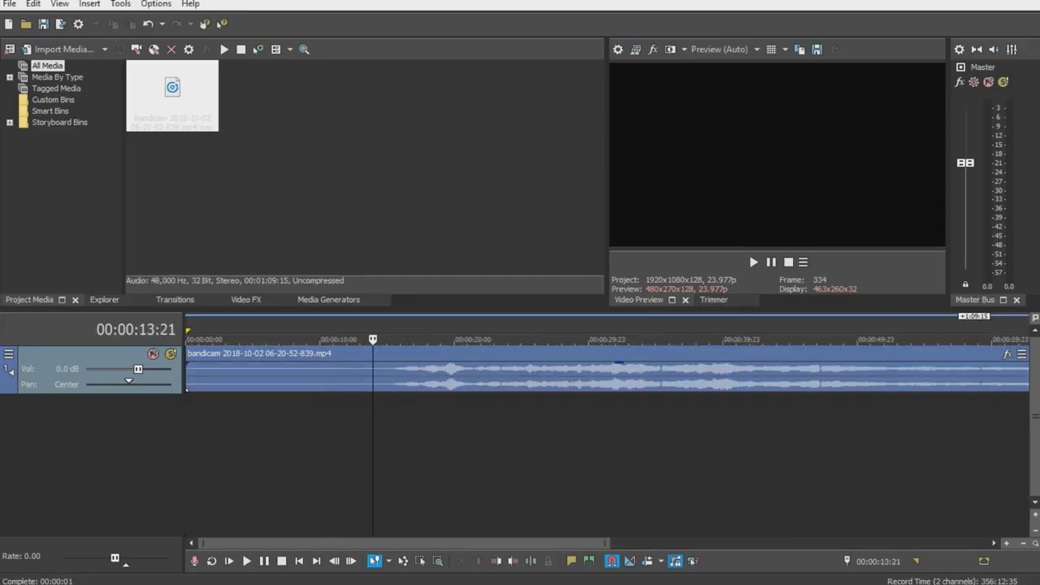
{"action": "left_click", "coordinate": [753, 262]}
{"action": "left_click", "coordinate": [788, 263]}
{"action": "key", "text": "Left"}
{"action": "key", "text": "Left"}
{"action": "key", "text": "Left"}
{"action": "key", "text": "Left"}
{"action": "key", "text": "Left"}
{"action": "key", "text": "Left"}
{"action": "key", "text": "Left"}
{"action": "key", "text": "Left"}
{"action": "key", "text": "Left"}
{"action": "key", "text": "Left"}
{"action": "key", "text": "Left"}
{"action": "key", "text": "Left"}
{"action": "key", "text": "Left"}
{"action": "key", "text": "Left"}
{"action": "key", "text": "Left"}
{"action": "key", "text": "Left"}
{"action": "key", "text": "Left"}
{"action": "key", "text": "Left"}
{"action": "key", "text": "Left"}
{"action": "key", "text": "Left"}
{"action": "left_click", "coordinate": [753, 262]}
{"action": "left_click", "coordinate": [788, 262]}
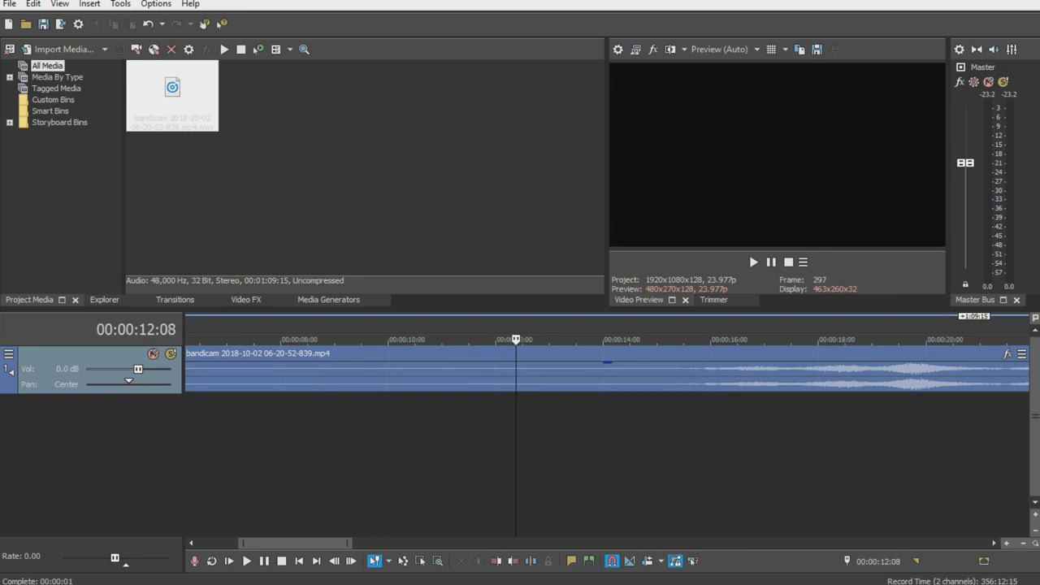
- Examine the recording between 00:00:11:15 and 00:00:12:08, moving the cursor back and forth to narrow down the song's starting point
{"action": "key", "text": "space"}
{"action": "key", "text": "space"}
{"action": "left_click_drag", "start_coordinate": [511, 455], "coordinate": [503, 455]}
{"action": "left_click", "coordinate": [477, 455]}
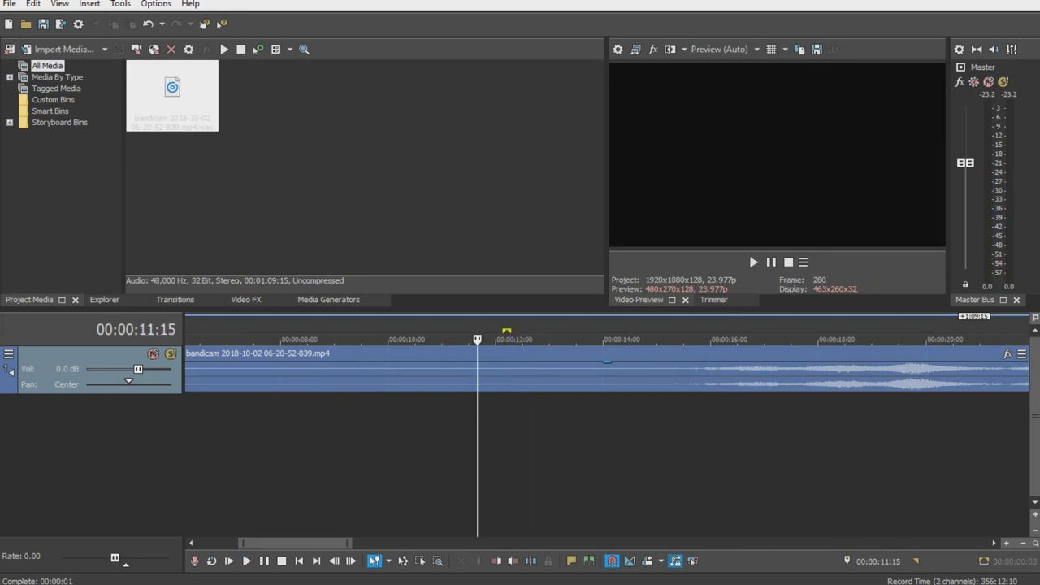
{"action": "left_click", "coordinate": [503, 455]}
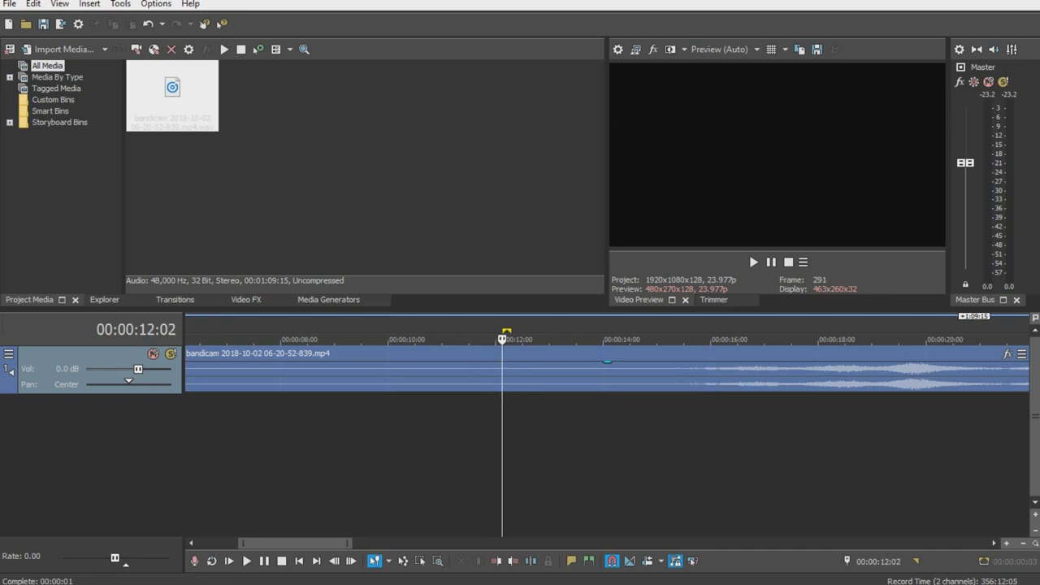
{"action": "left_click_drag", "start_coordinate": [496, 330], "coordinate": [513, 331]}
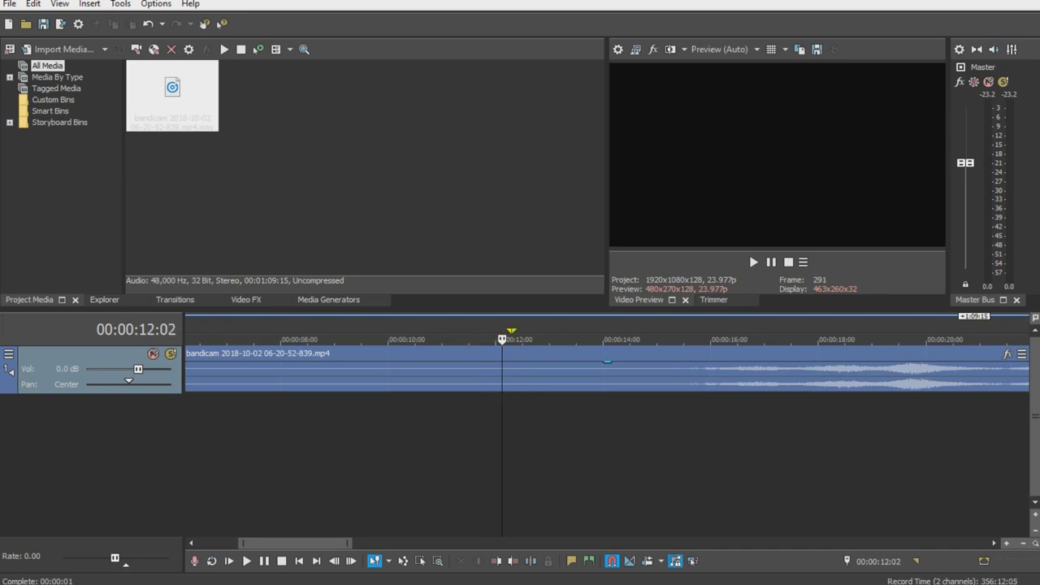
{"action": "key", "text": "Left"}
{"action": "scroll", "coordinate": [504, 439], "scroll_direction": "down", "scroll_amount": 3}
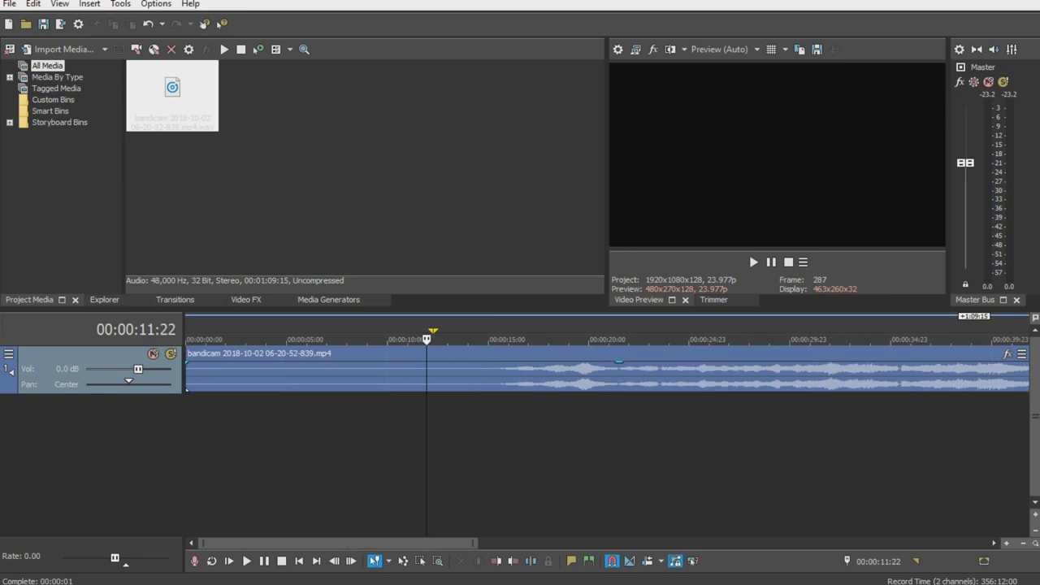
- Play short passages from about 00:00:11:03 to 00:00:12:05 to pinpoint the first audible sound of the song
{"action": "left_click", "coordinate": [754, 262]}
{"action": "left_click", "coordinate": [788, 262]}
{"action": "left_click", "coordinate": [411, 439]}
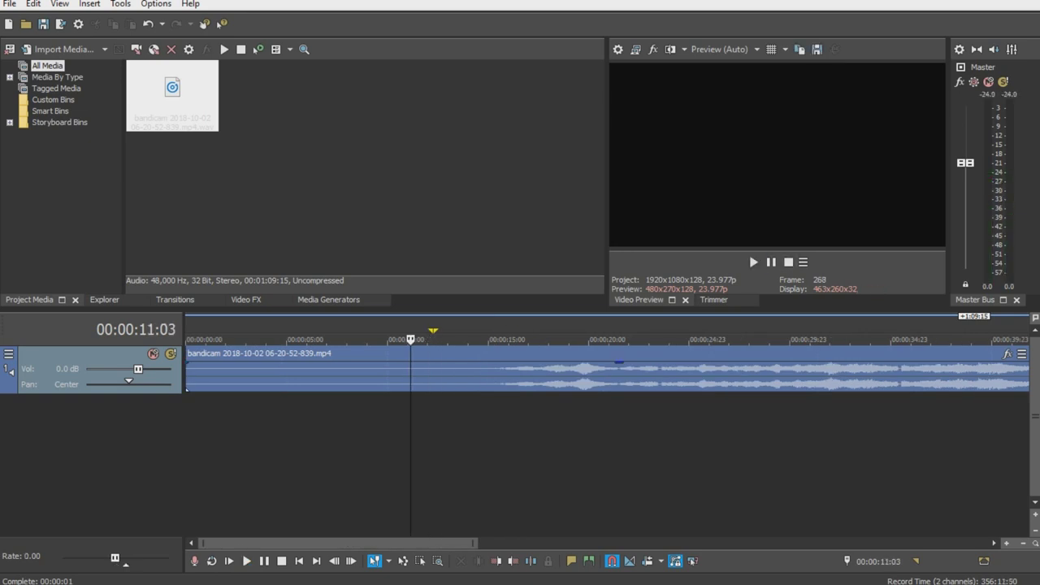
{"action": "left_click", "coordinate": [753, 262]}
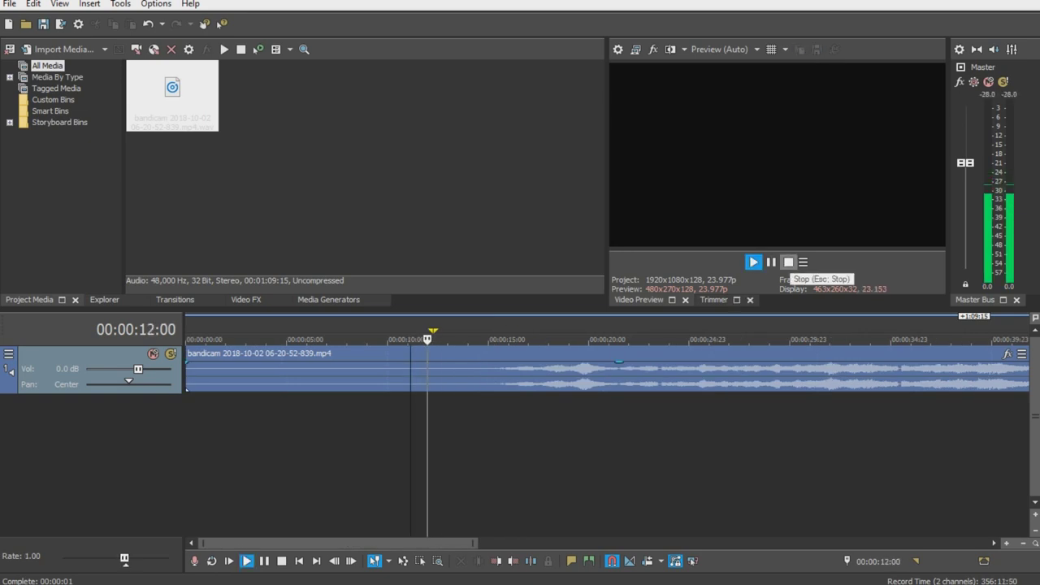
{"action": "left_click", "coordinate": [788, 263]}
{"action": "scroll", "coordinate": [601, 390], "scroll_direction": "up", "scroll_amount": 2}
{"action": "key", "text": "Up"}
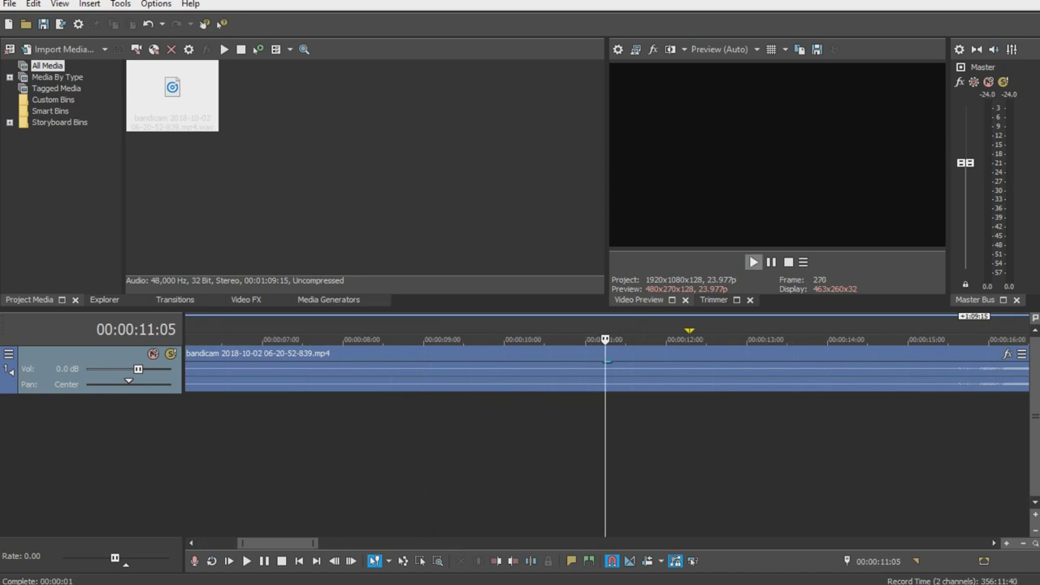
{"action": "left_click", "coordinate": [753, 262]}
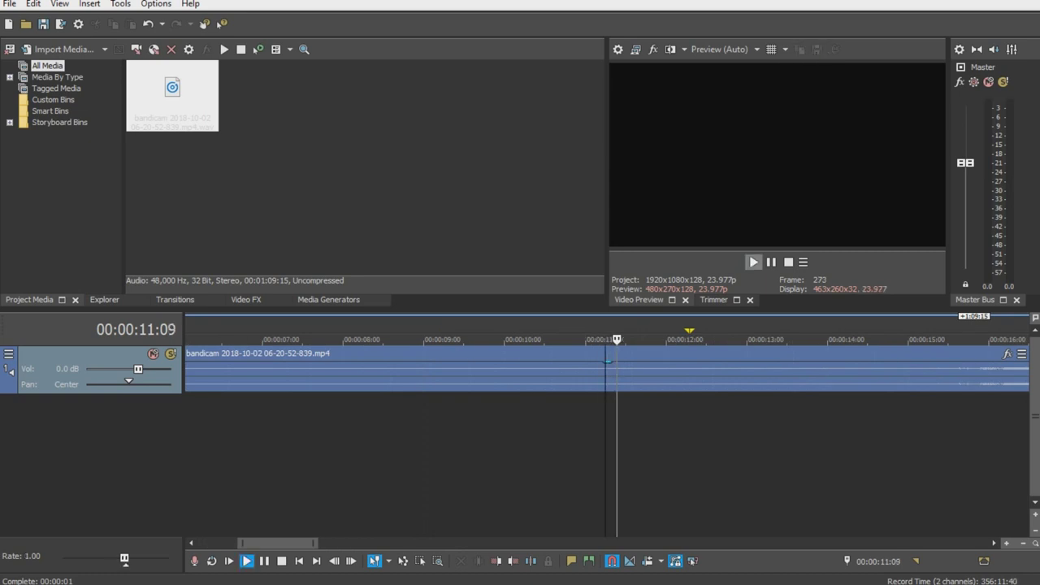
{"action": "left_click", "coordinate": [753, 261]}
{"action": "left_click", "coordinate": [789, 262]}
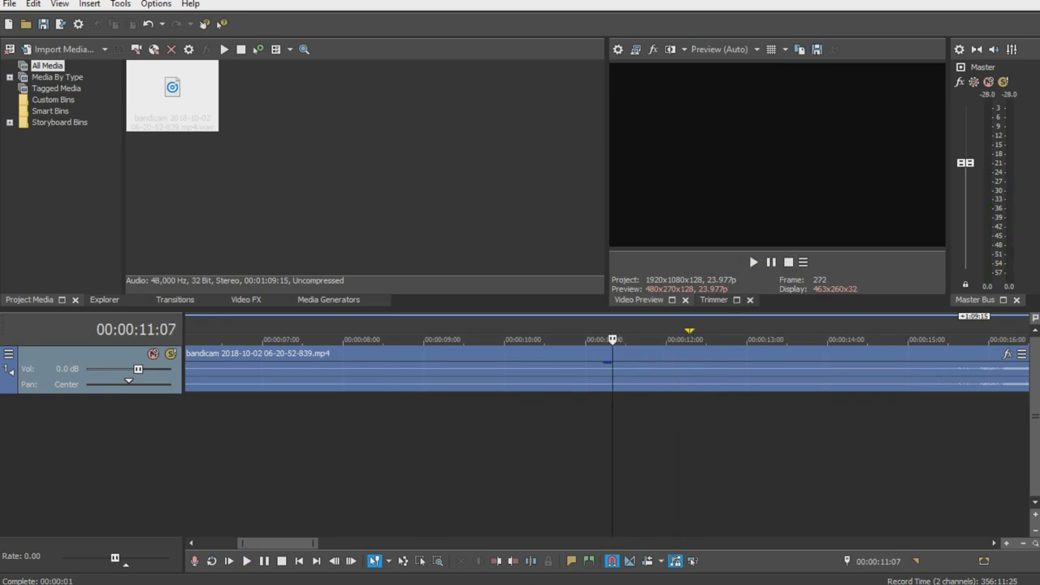
{"action": "left_click", "coordinate": [753, 262]}
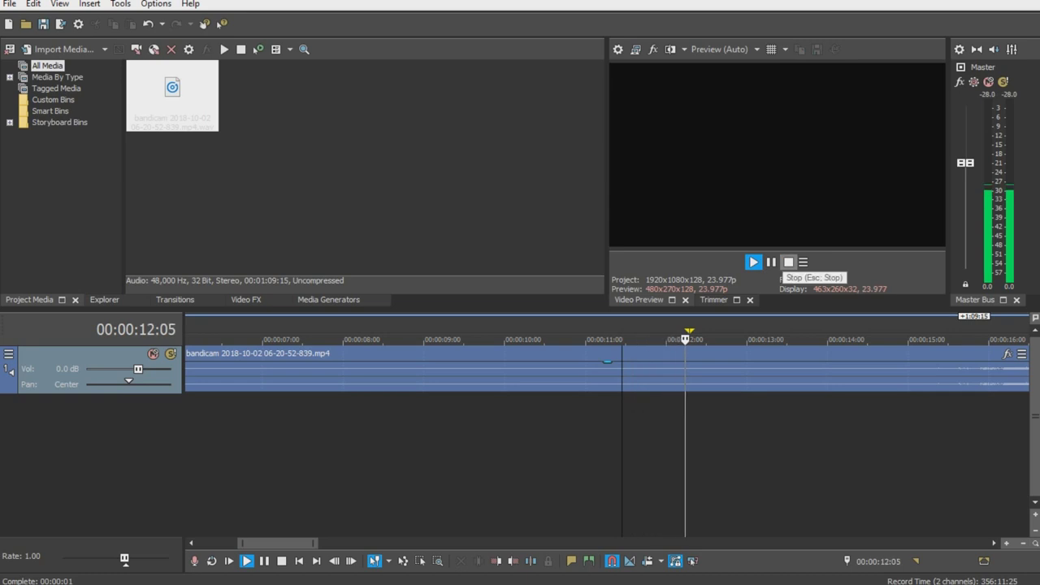
{"action": "left_click", "coordinate": [788, 261]}
- Trim the start of the audio event at 00:00:11:16 to remove the lead-in before the song
{"action": "left_click", "coordinate": [646, 339]}
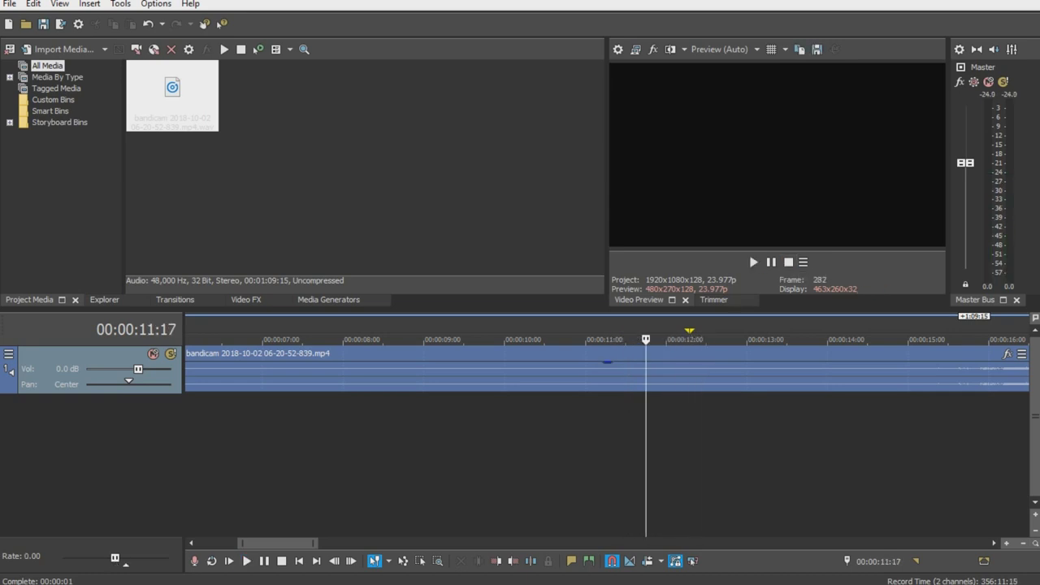
{"action": "left_click", "coordinate": [753, 262]}
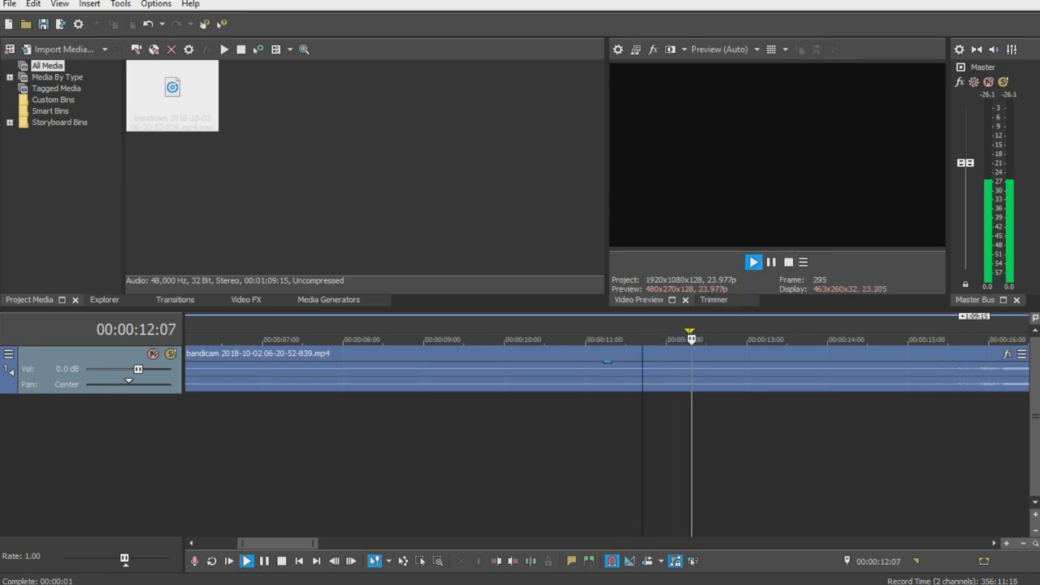
{"action": "scroll", "coordinate": [607, 406], "scroll_direction": "down", "scroll_amount": 4}
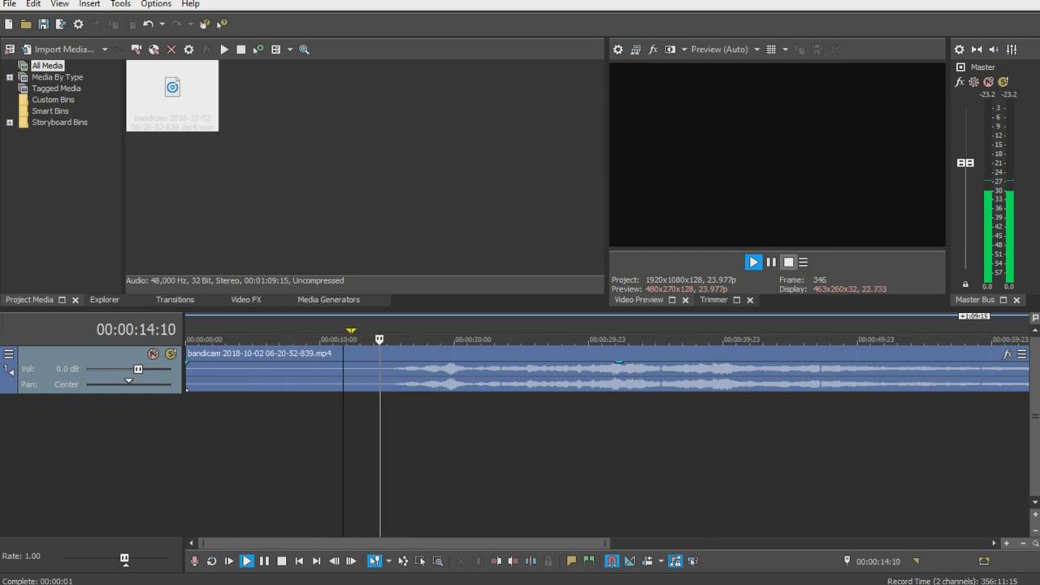
{"action": "left_click", "coordinate": [788, 262]}
{"action": "right_click", "coordinate": [567, 370]}
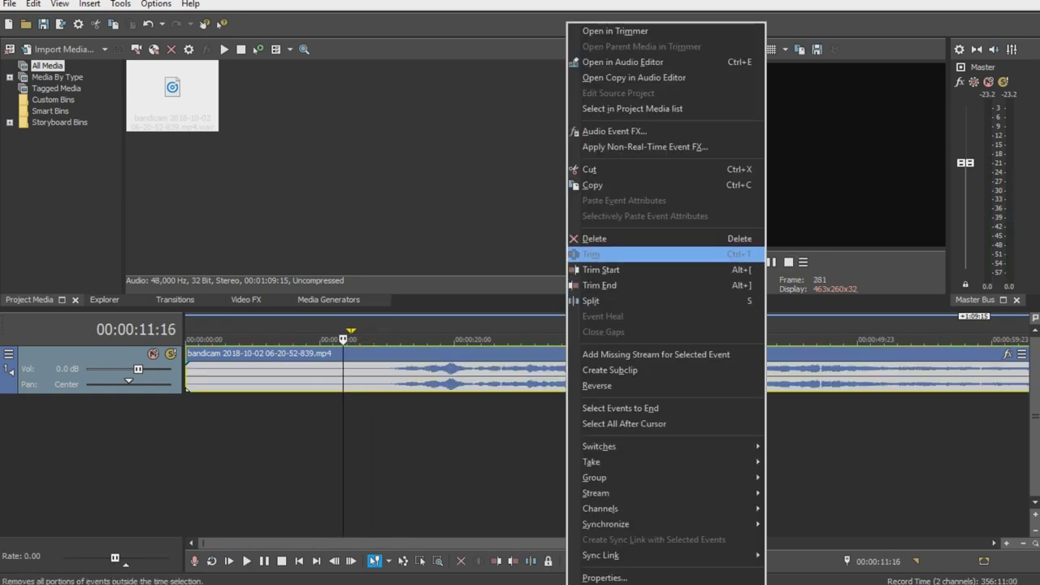
{"action": "key", "text": "Return"}
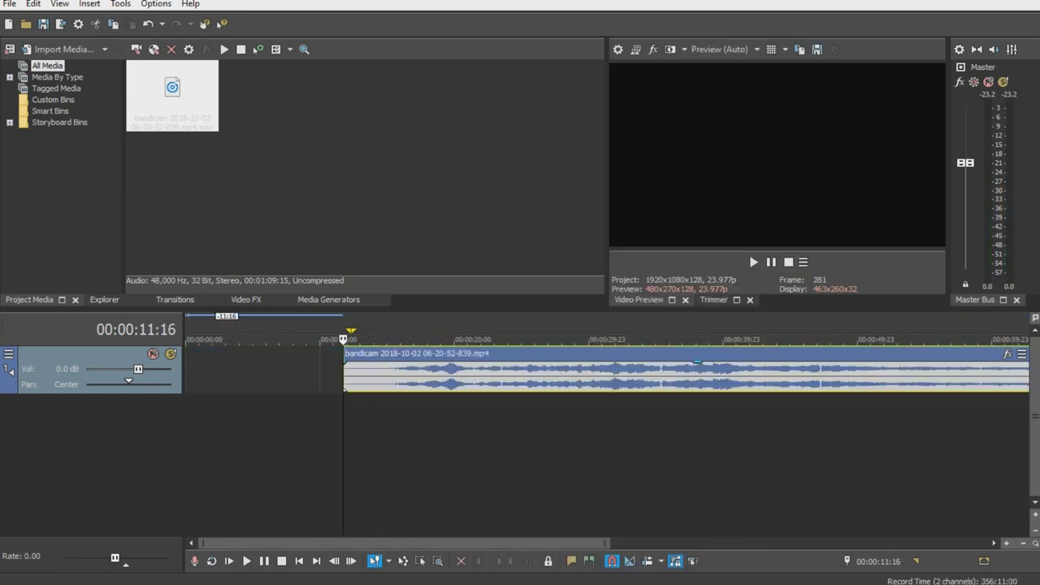
- Move the trimmed audio event to the beginning of the timeline at 00:00:00:00 and play its opening
{"action": "key", "text": "ctrl+Home"}
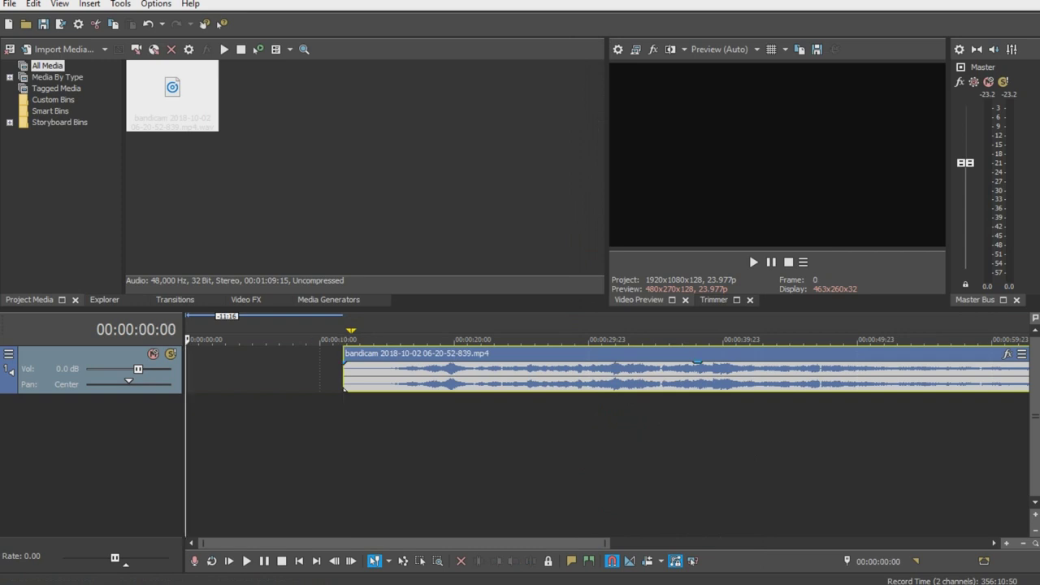
{"action": "key", "text": "f"}
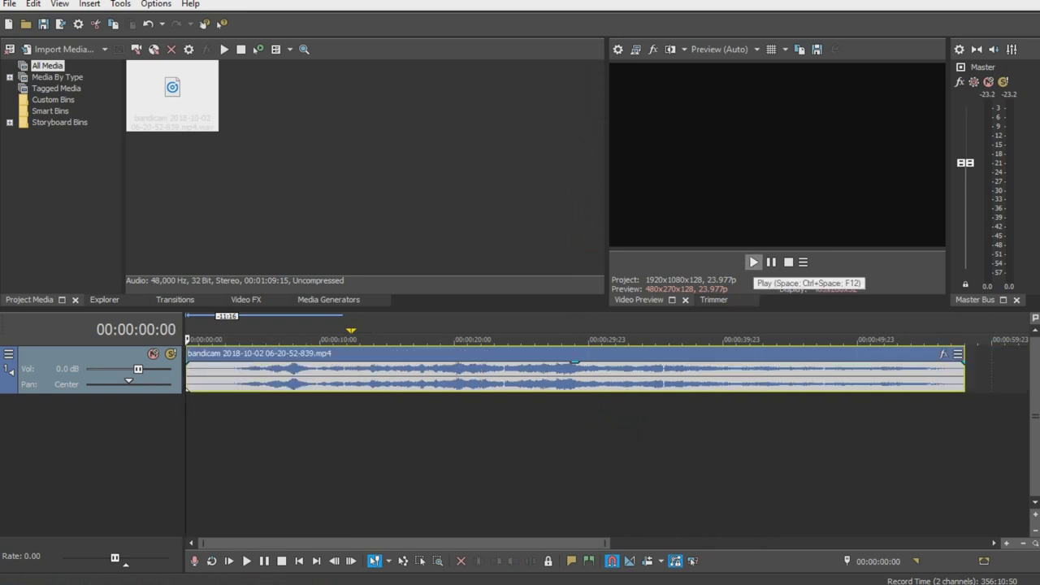
{"action": "left_click", "coordinate": [754, 261]}
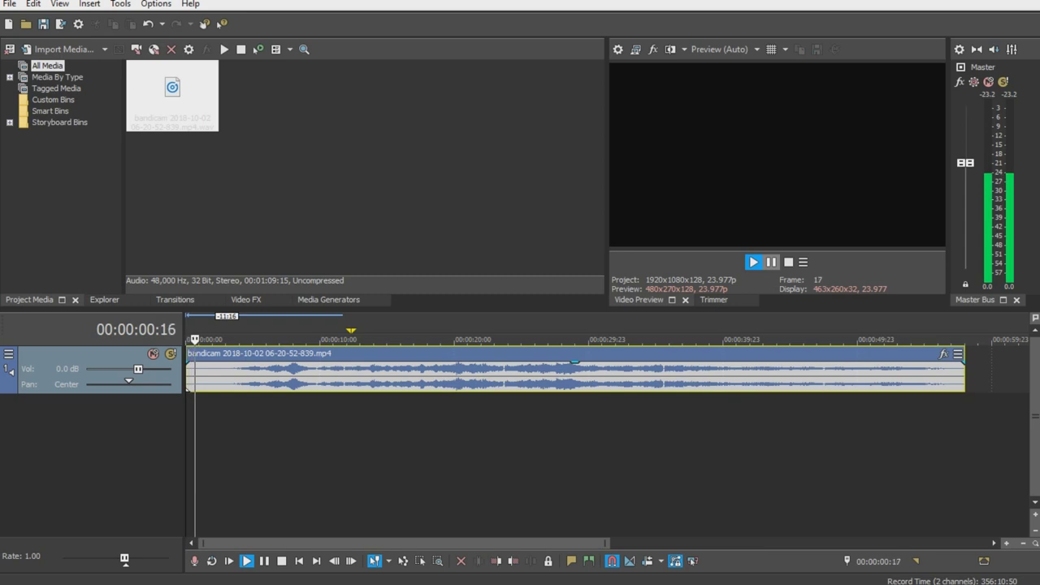
{"action": "key", "text": "space"}
- Play the ending from 00:00:56:15 and shorten the event's end to 00:00:57:20
{"action": "left_click", "coordinate": [948, 447]}
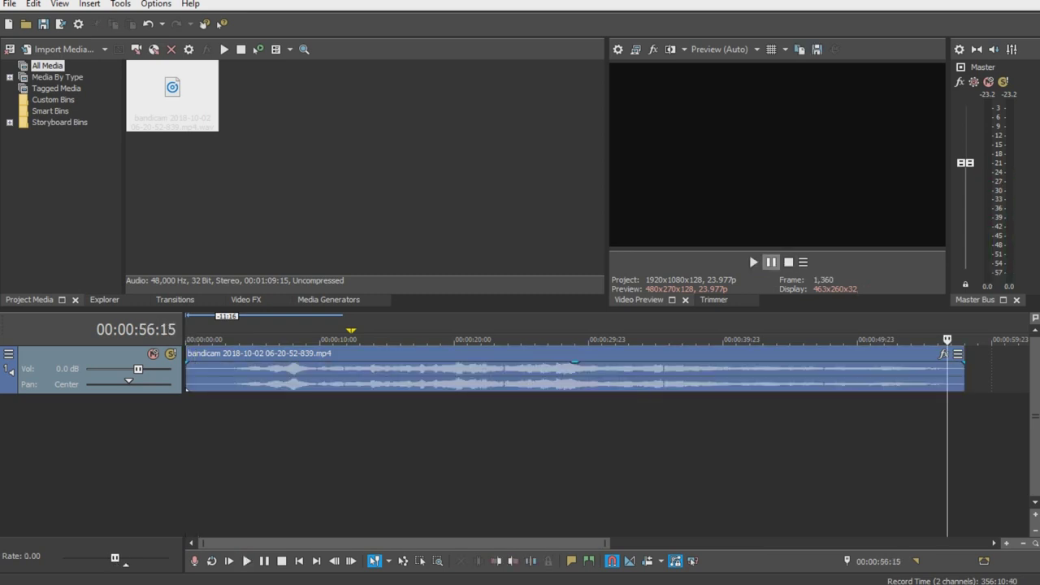
{"action": "left_click", "coordinate": [753, 262]}
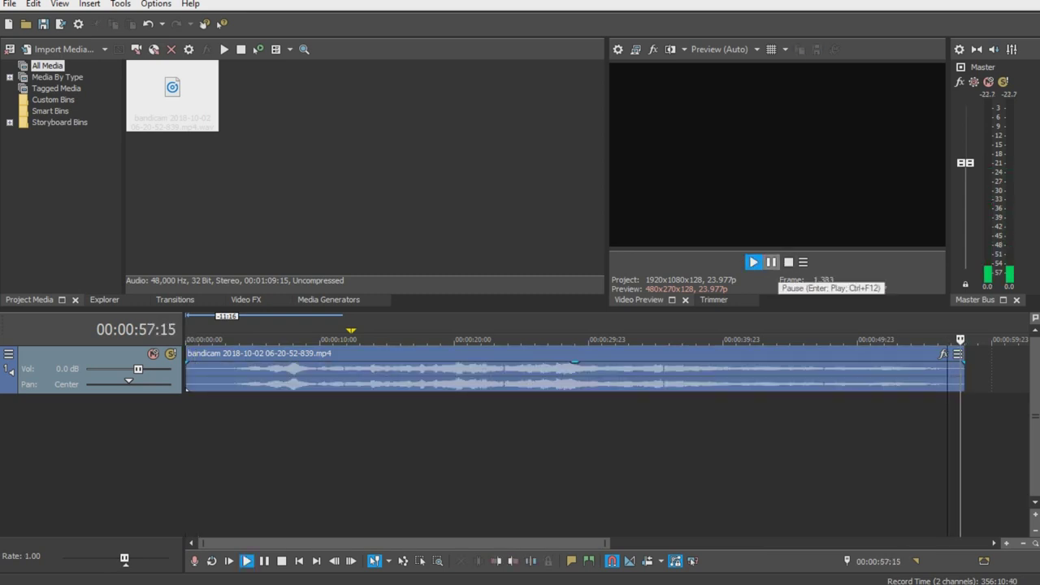
{"action": "left_click", "coordinate": [753, 262]}
{"action": "left_click", "coordinate": [789, 262]}
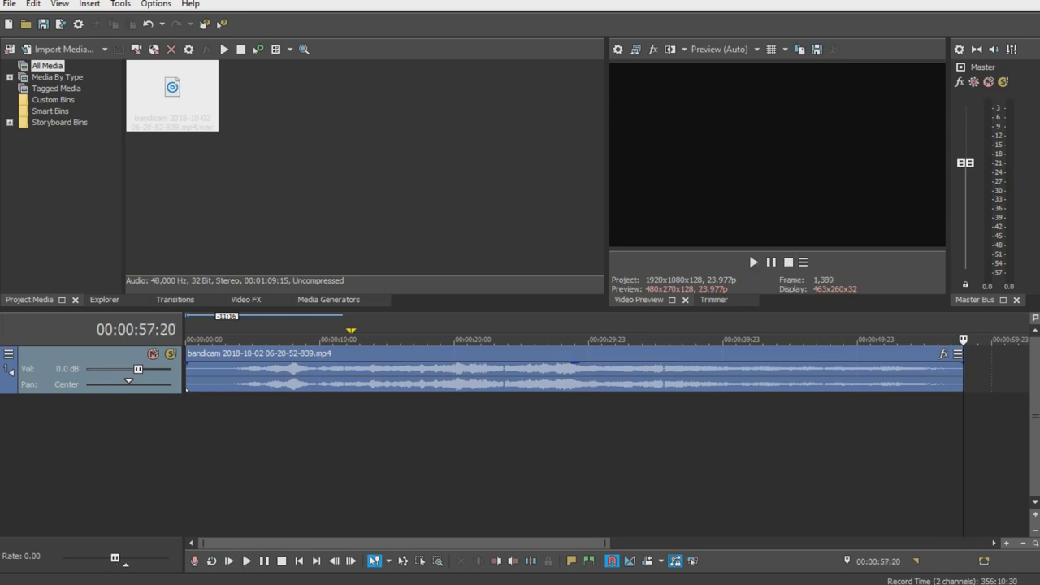
{"action": "left_click_drag", "start_coordinate": [964, 376], "coordinate": [962, 376]}
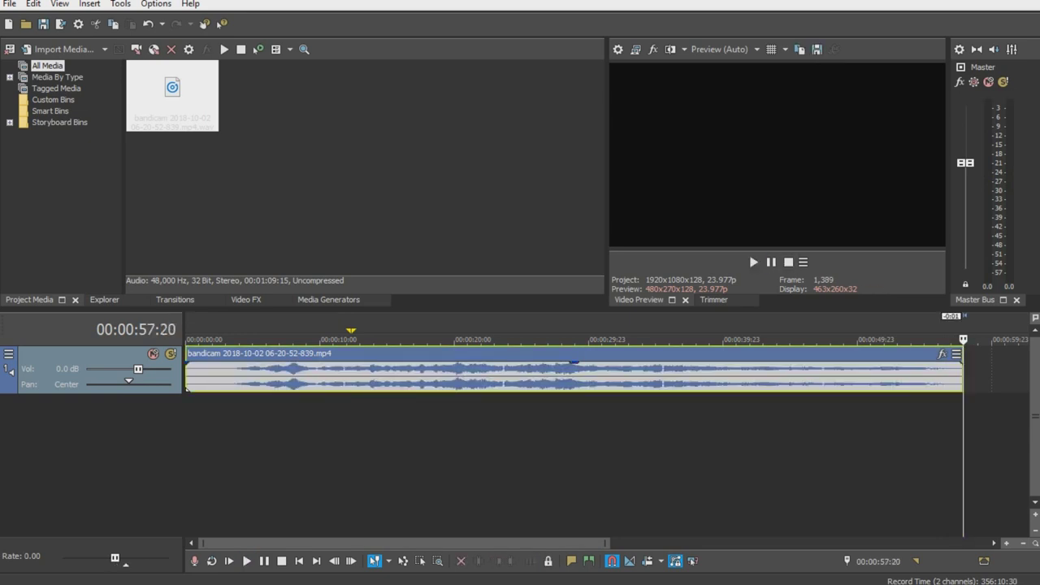
- Play short passages near the event's end, zoomed in around 00:00:57:08, to find where the sound stops
{"action": "left_click", "coordinate": [753, 261]}
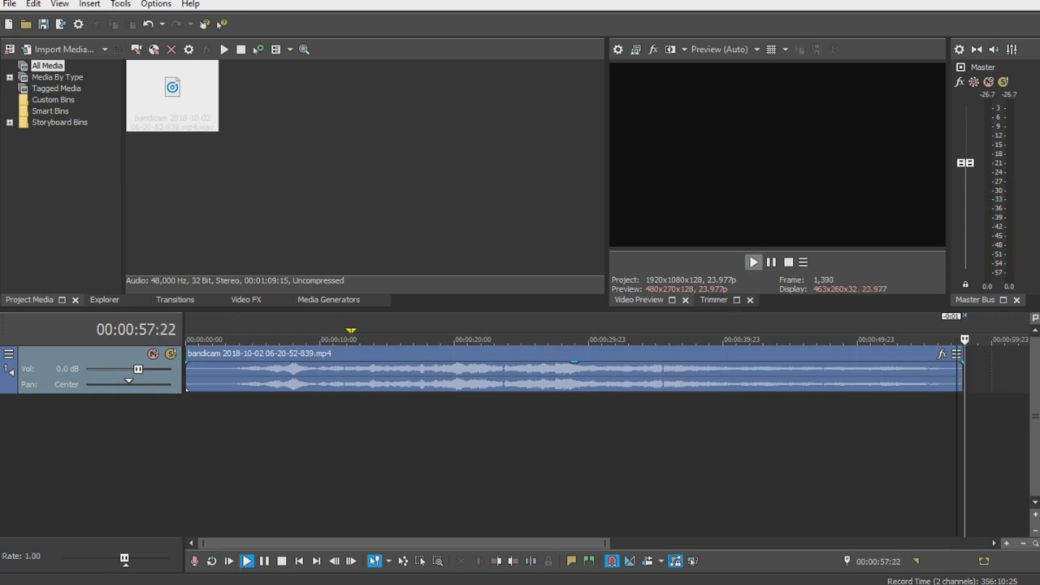
{"action": "left_click", "coordinate": [788, 262]}
{"action": "scroll", "coordinate": [609, 438], "scroll_direction": "up", "scroll_amount": 8}
{"action": "scroll", "coordinate": [609, 439], "scroll_direction": "up", "scroll_amount": 3}
{"action": "scroll", "coordinate": [609, 439], "scroll_direction": "down", "scroll_amount": 1}
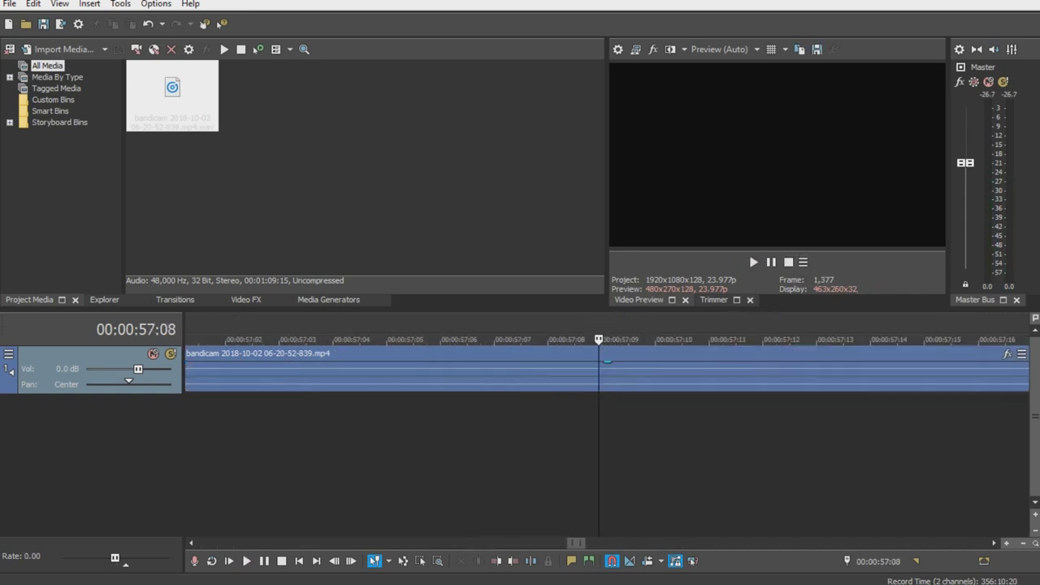
{"action": "left_click_drag", "start_coordinate": [915, 364], "coordinate": [927, 364]}
{"action": "left_click", "coordinate": [653, 439]}
{"action": "left_click", "coordinate": [753, 262]}
{"action": "left_click", "coordinate": [788, 263]}
{"action": "left_click", "coordinate": [753, 262]}
{"action": "left_click", "coordinate": [788, 263]}
- Check the audio from 00:00:57:13 onwards and trim the event's end to 00:00:57:15
{"action": "left_click", "coordinate": [733, 439]}
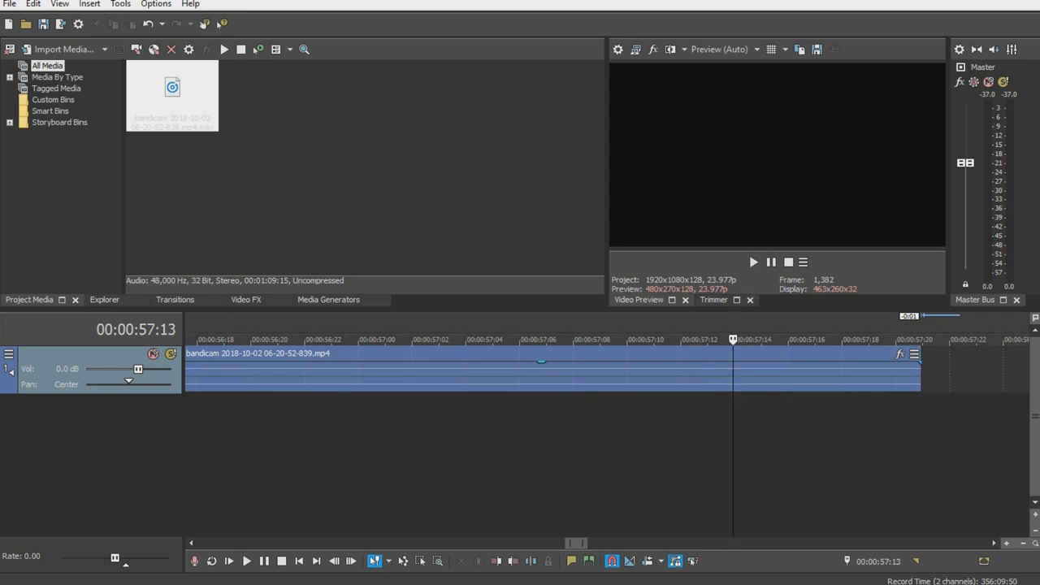
{"action": "key", "text": "space"}
{"action": "key", "text": "space"}
{"action": "key", "text": "Right"}
{"action": "key", "text": "space"}
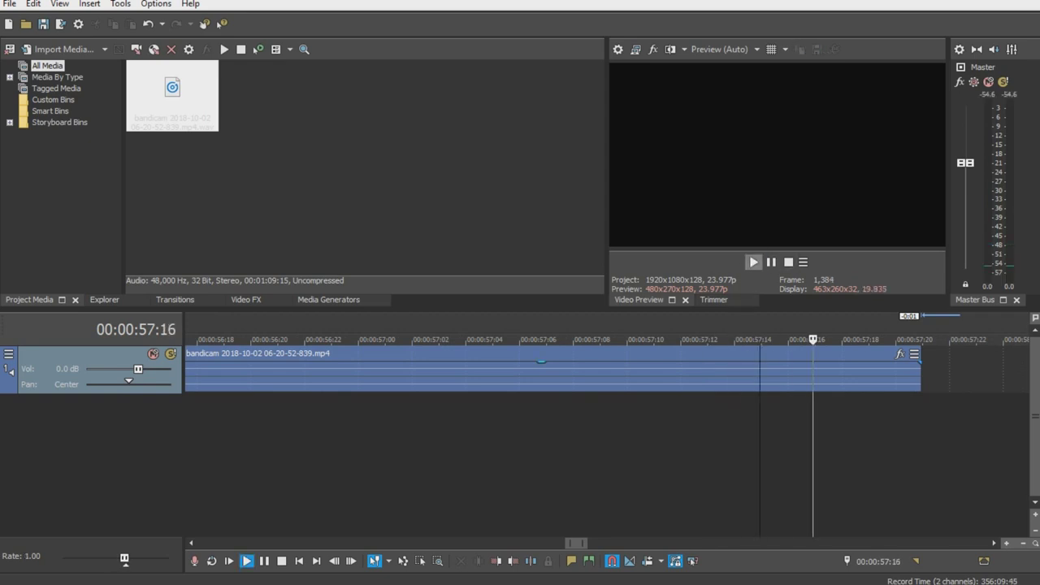
{"action": "key", "text": "space"}
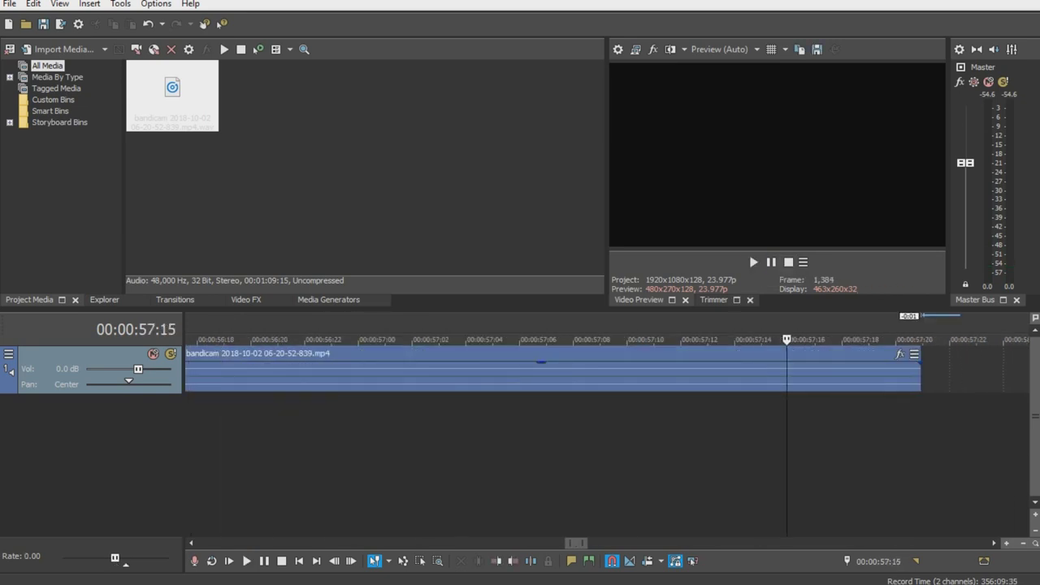
{"action": "left_click_drag", "start_coordinate": [920, 378], "coordinate": [787, 378]}
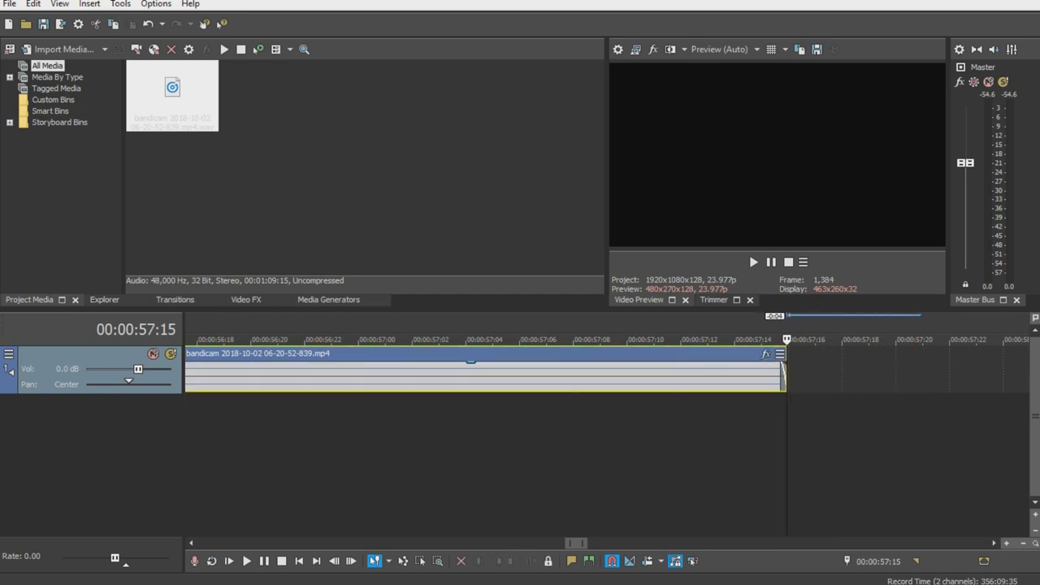
- Play from 00:00:57:14 to check for remaining sound and trim the event's end to that frame
{"action": "left_click", "coordinate": [796, 430]}
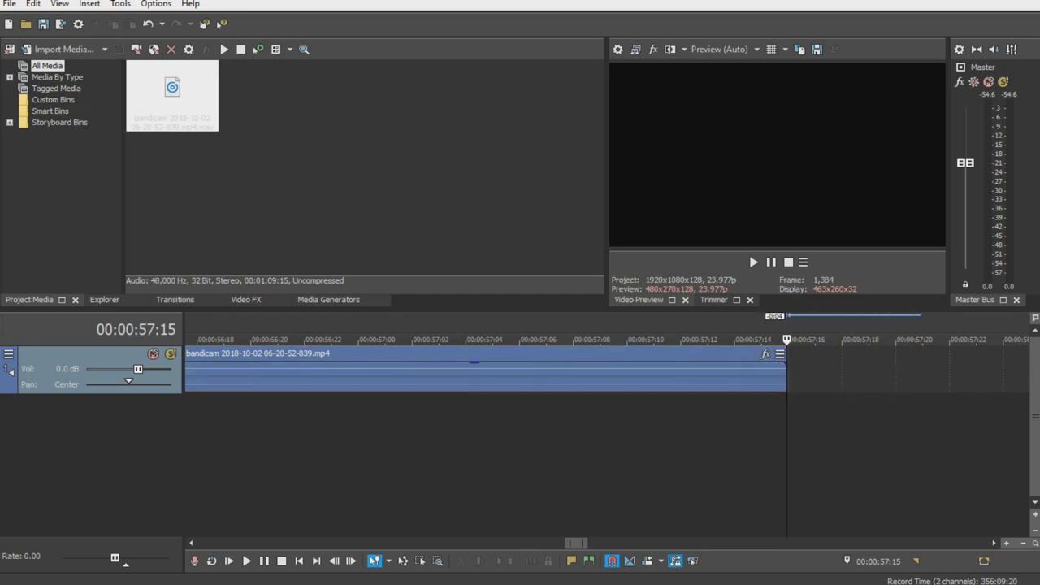
{"action": "key", "text": "Left"}
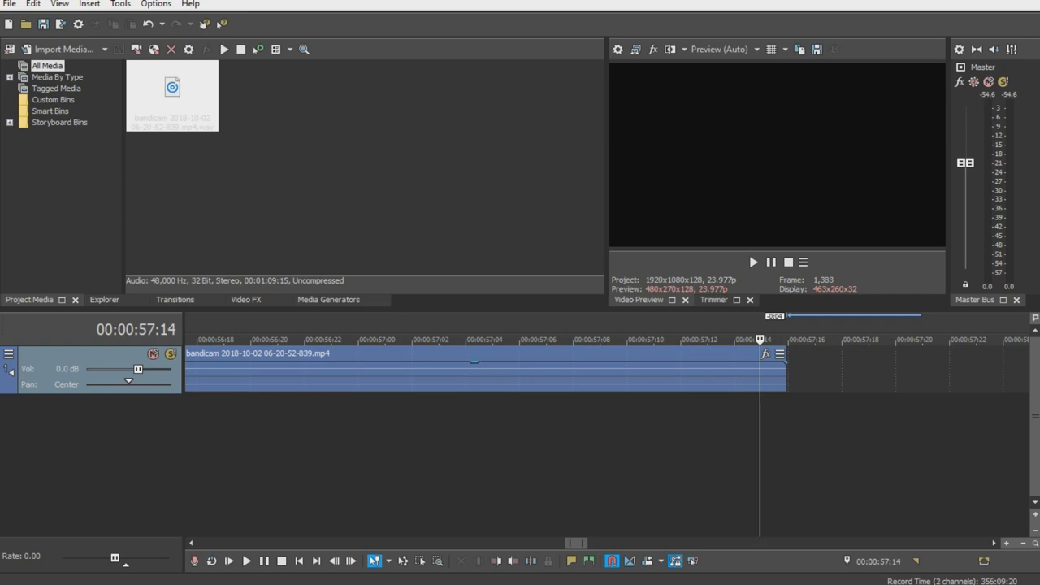
{"action": "key", "text": "space"}
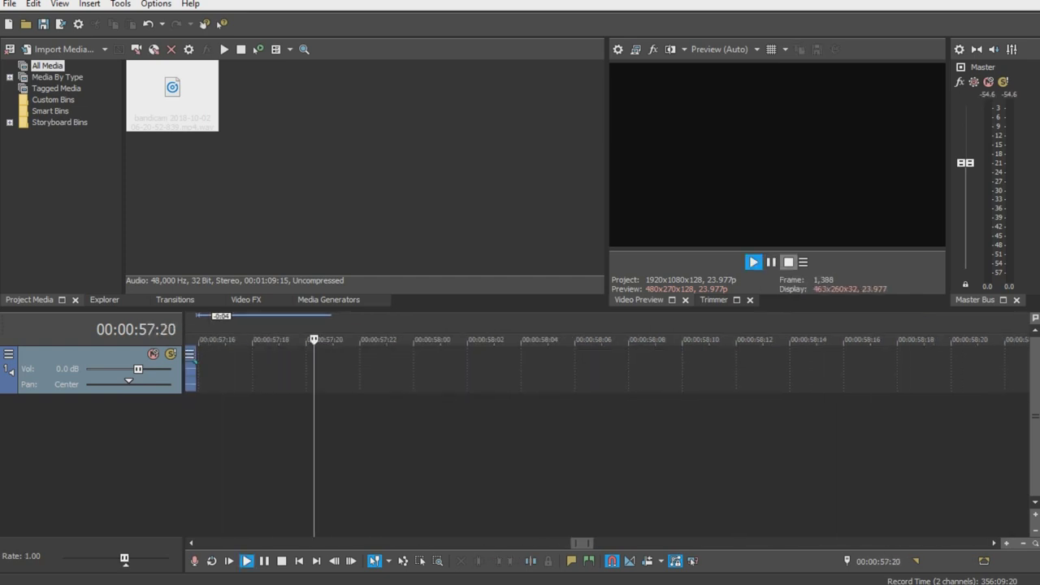
{"action": "key", "text": "space"}
{"action": "left_click_drag", "start_coordinate": [786, 374], "coordinate": [760, 374]}
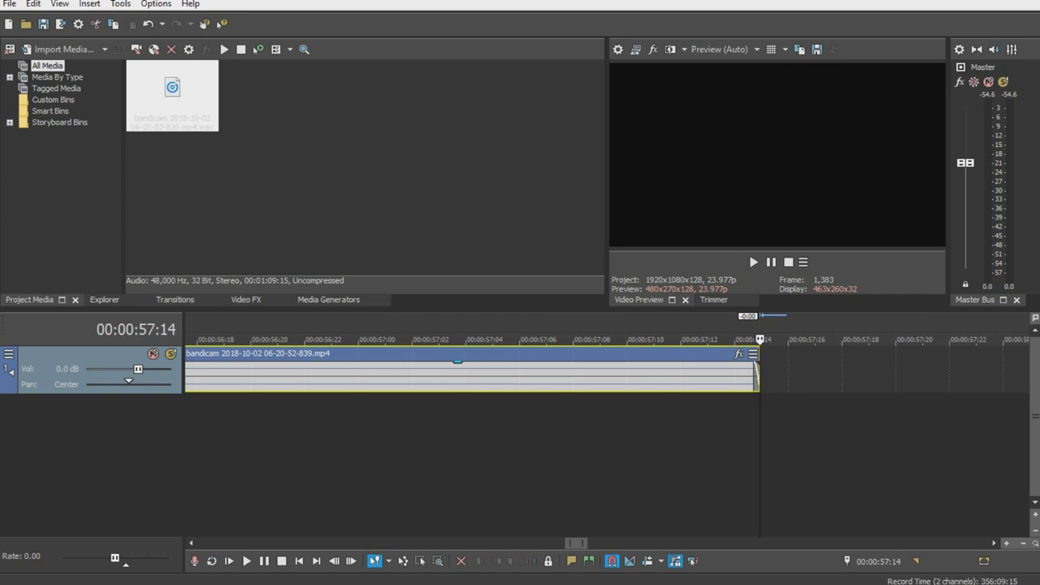
- Play the last frame of the event from 00:00:57:13 to check the trimmed ending
{"action": "left_click", "coordinate": [733, 341]}
{"action": "left_click", "coordinate": [753, 262]}
{"action": "left_click", "coordinate": [788, 262]}
{"action": "scroll", "coordinate": [608, 439], "scroll_direction": "down", "scroll_amount": 10}
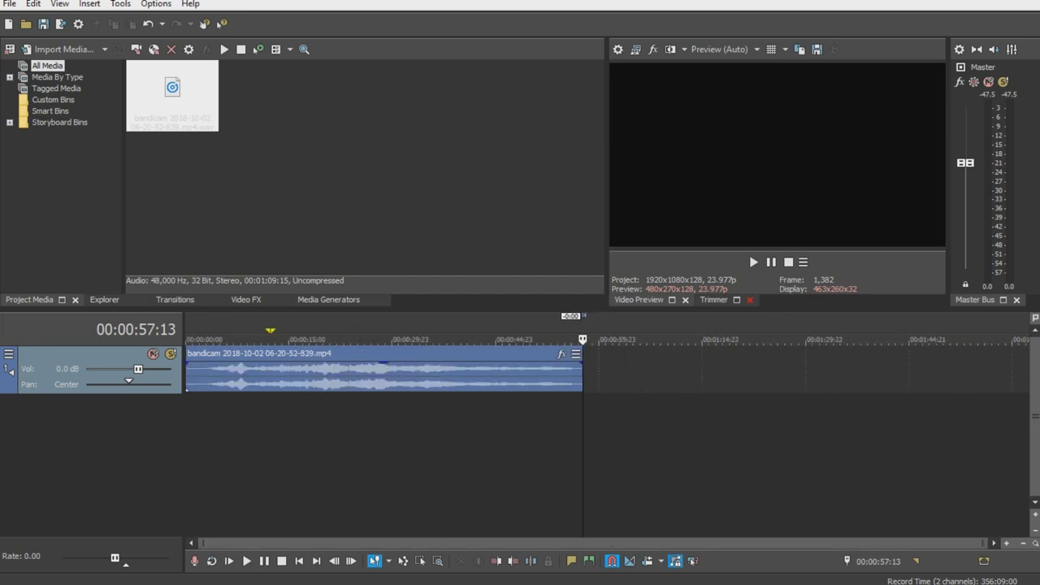
- Render the project from its start as Wave (Microsoft), Default Template, named Horror Pad, into Music Maker's FX-preset\Vocoder folder
{"action": "key", "text": "ctrl+Home"}
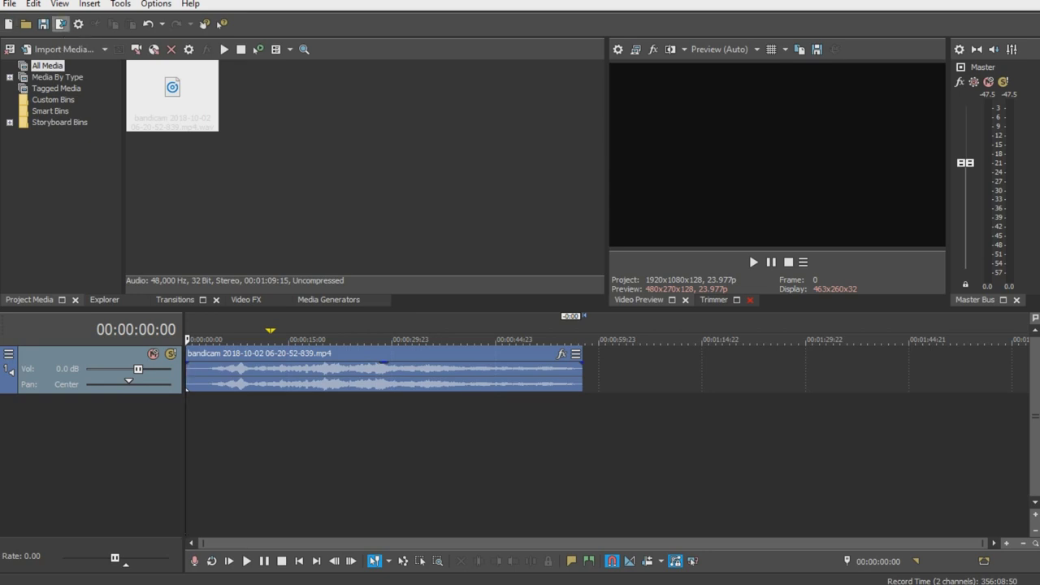
{"action": "left_click", "coordinate": [61, 23]}
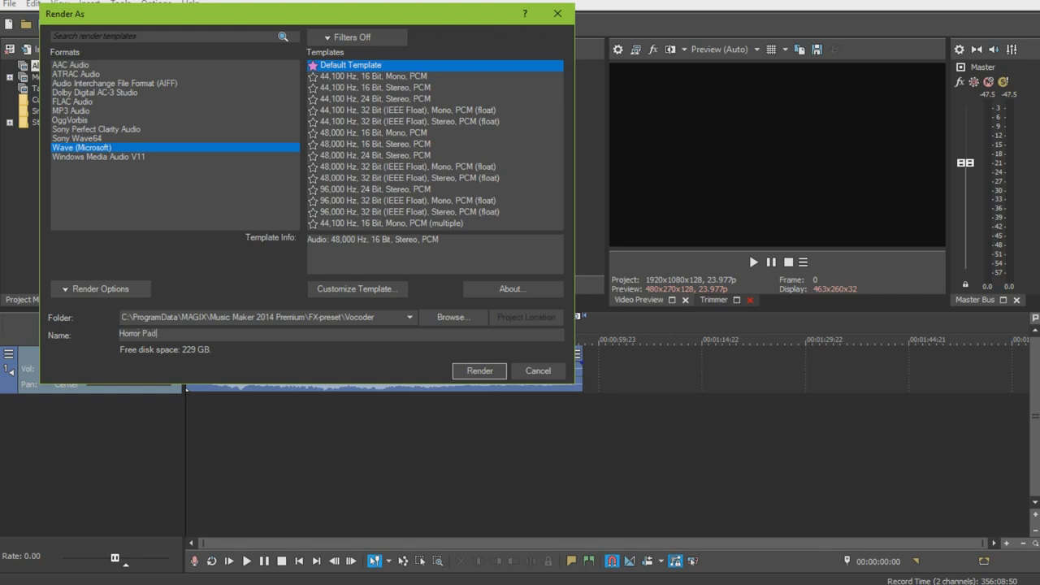
{"action": "key", "text": "Return"}
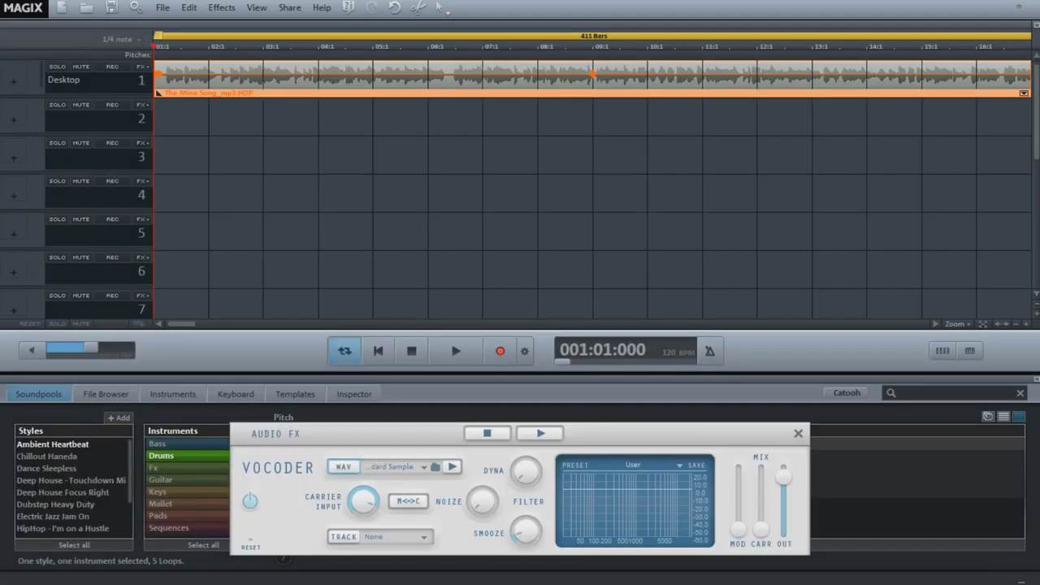
- In MAGIX Music Maker, load the Horror Pad sample as the Vocoder's carrier and play the song with the effect
{"action": "left_click", "coordinate": [423, 467]}
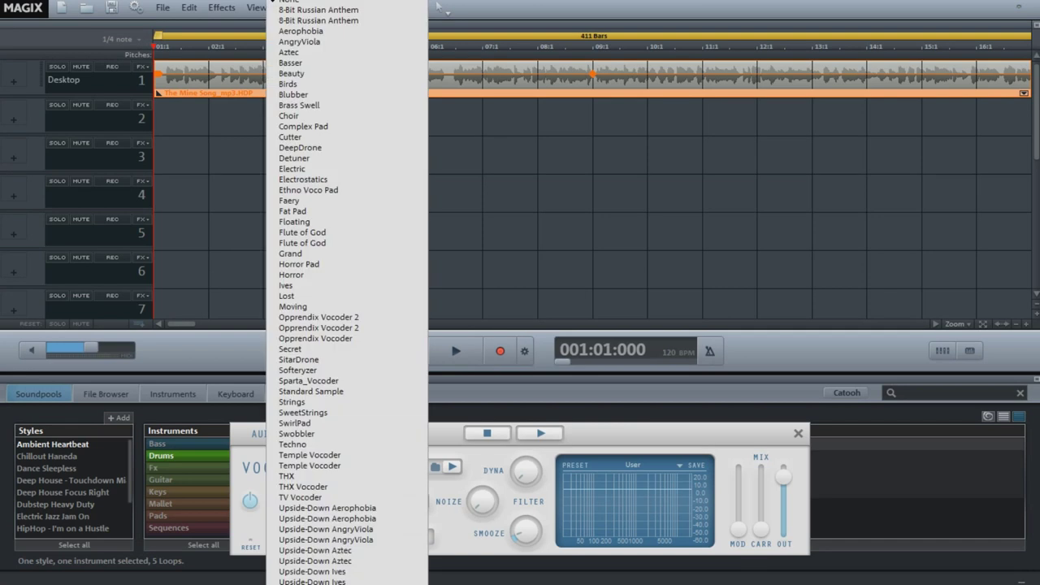
{"action": "scroll", "coordinate": [346, 293], "scroll_direction": "down", "scroll_amount": 5}
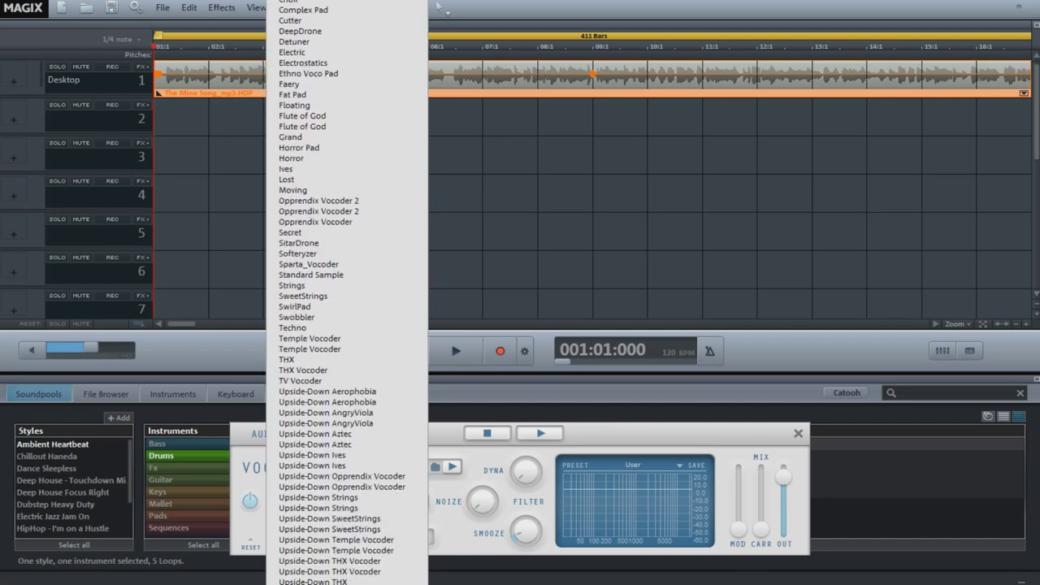
{"action": "scroll", "coordinate": [347, 293], "scroll_direction": "down", "scroll_amount": 1}
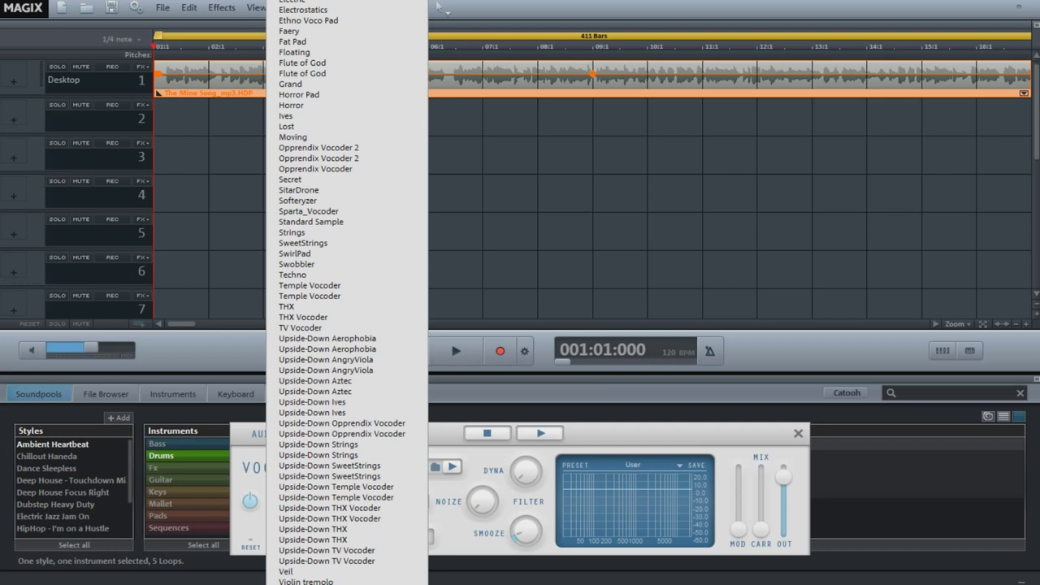
{"action": "scroll", "coordinate": [347, 292], "scroll_direction": "up", "scroll_amount": 1}
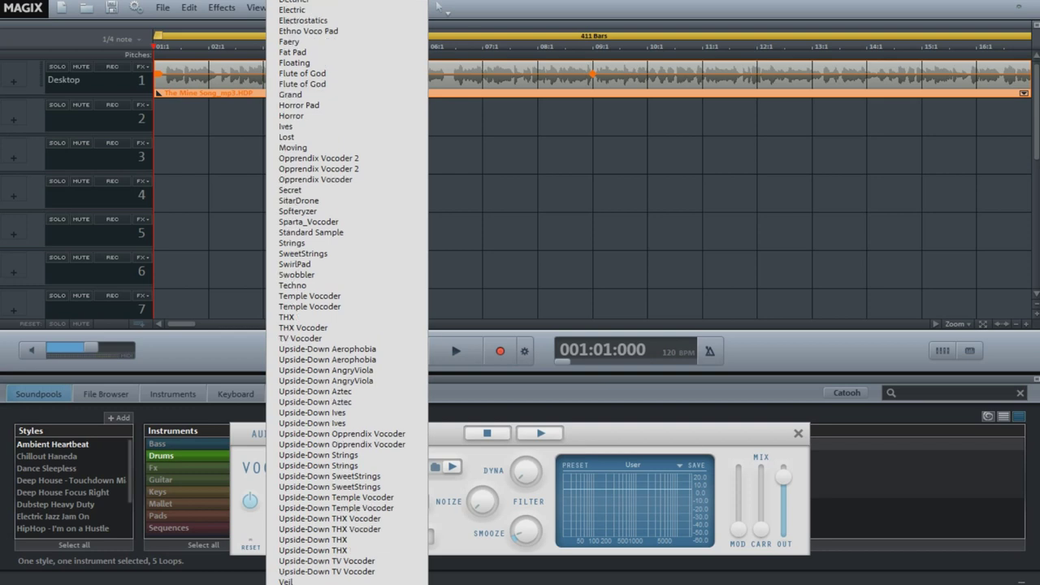
{"action": "left_click", "coordinate": [347, 105]}
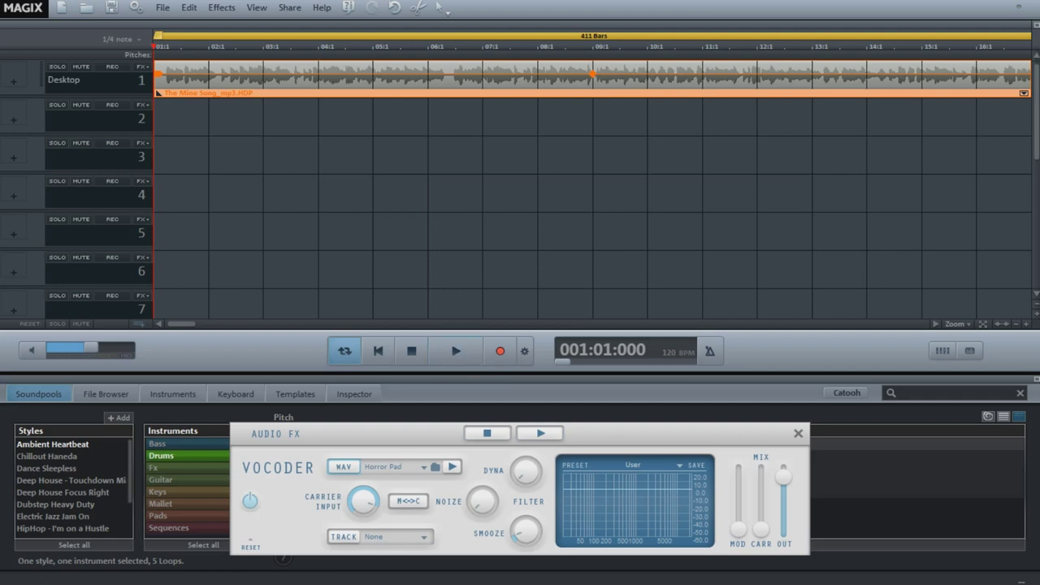
{"action": "left_click", "coordinate": [798, 434]}
{"action": "left_click", "coordinate": [460, 353]}
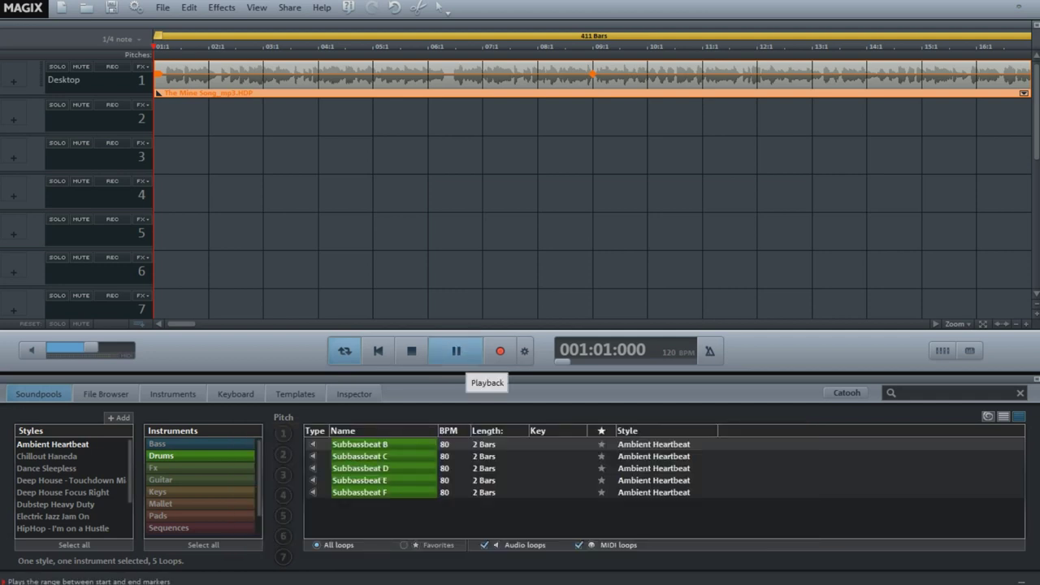